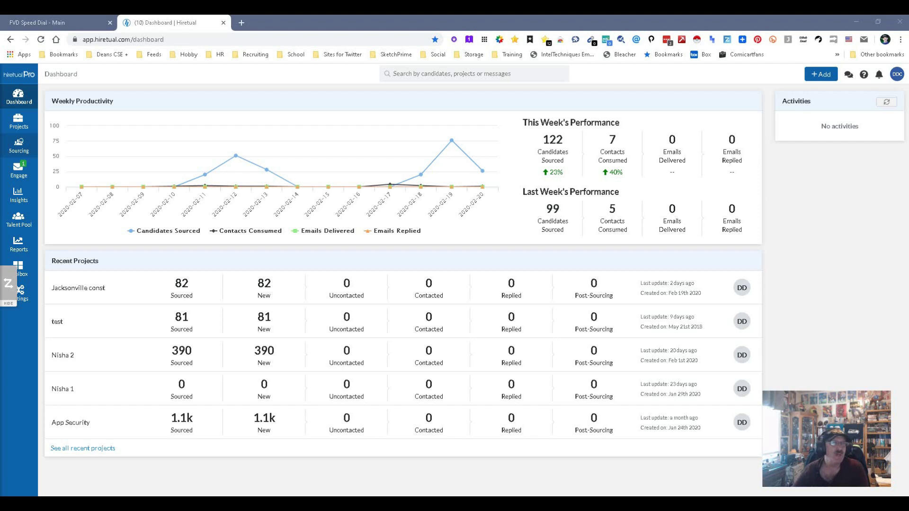
Step: On the Sourcing page, add Developer as the target job title
left_click(19, 145)
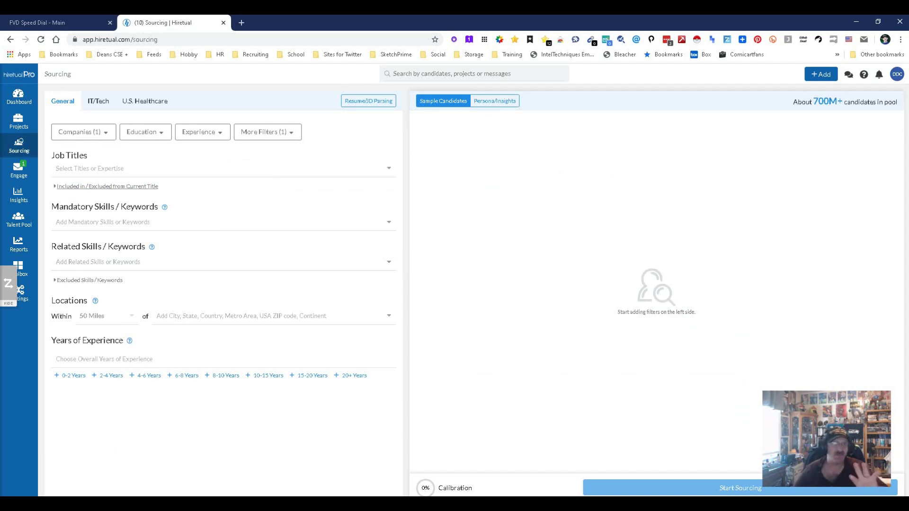
left_click(111, 168)
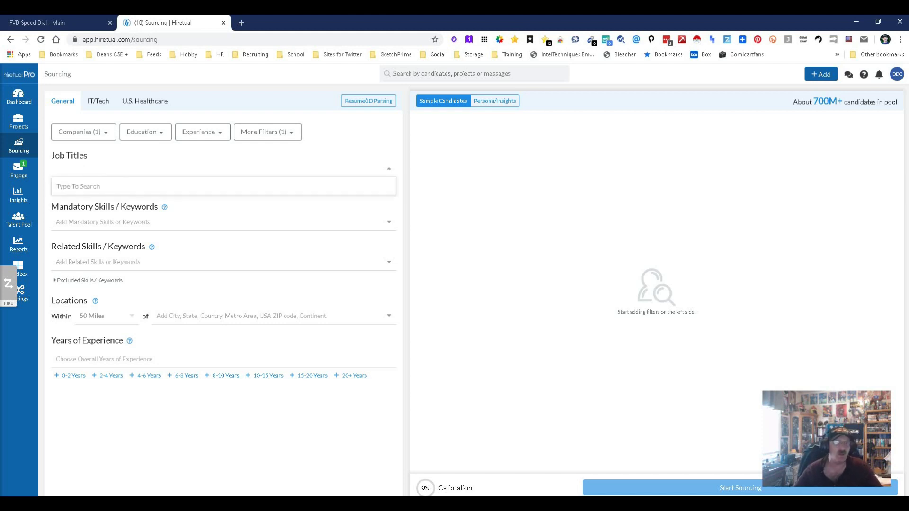
type("developer")
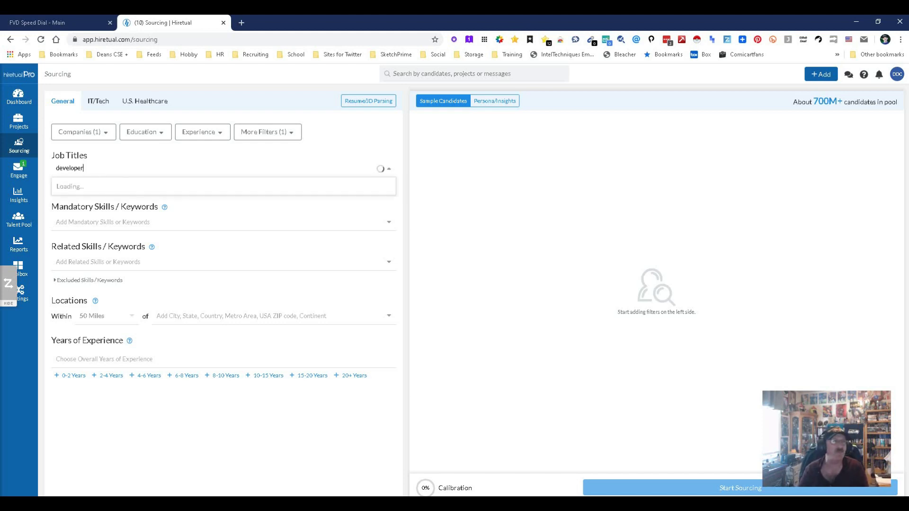
key("Return")
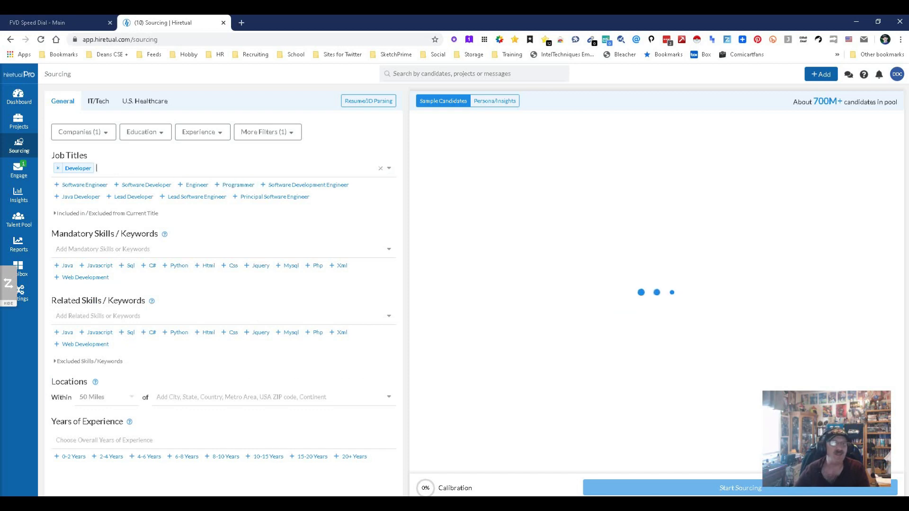
Step: Require Java, Python and Scala as mandatory skills and add Sql as a related skill
left_click(66, 265)
left_click(152, 266)
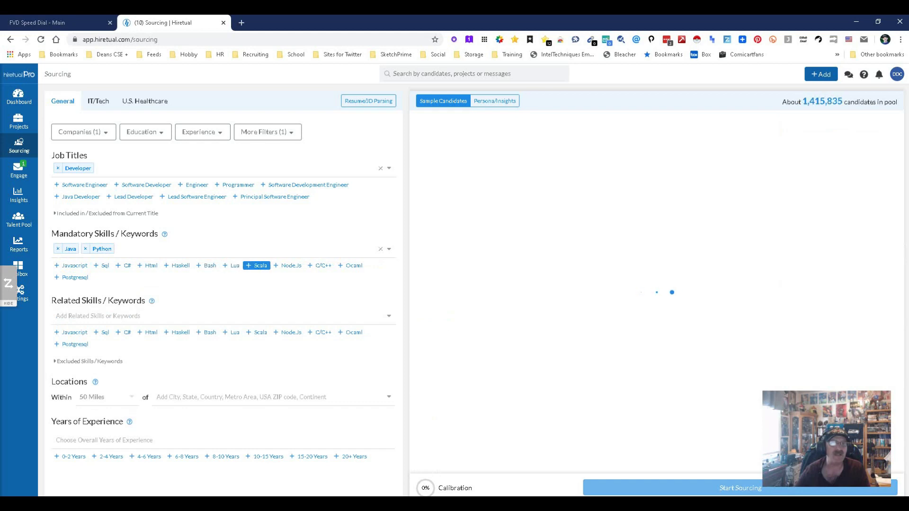
left_click(256, 265)
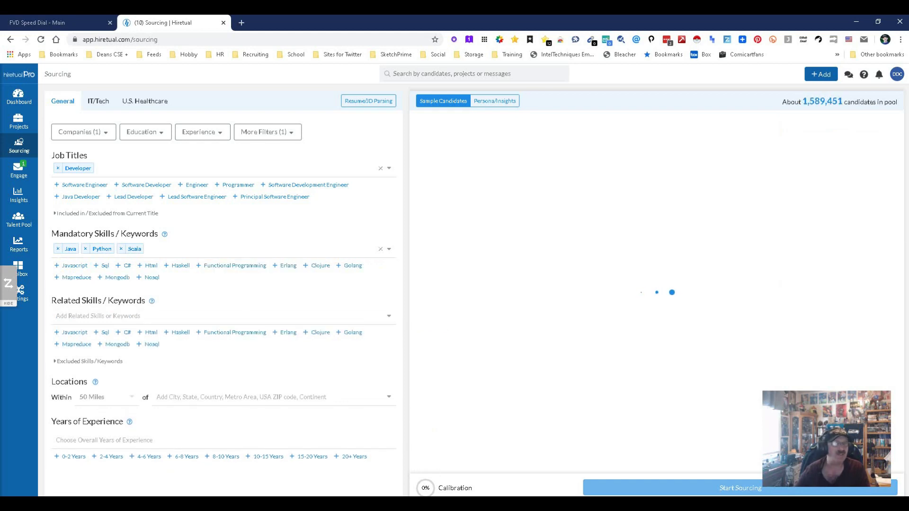
left_click(102, 332)
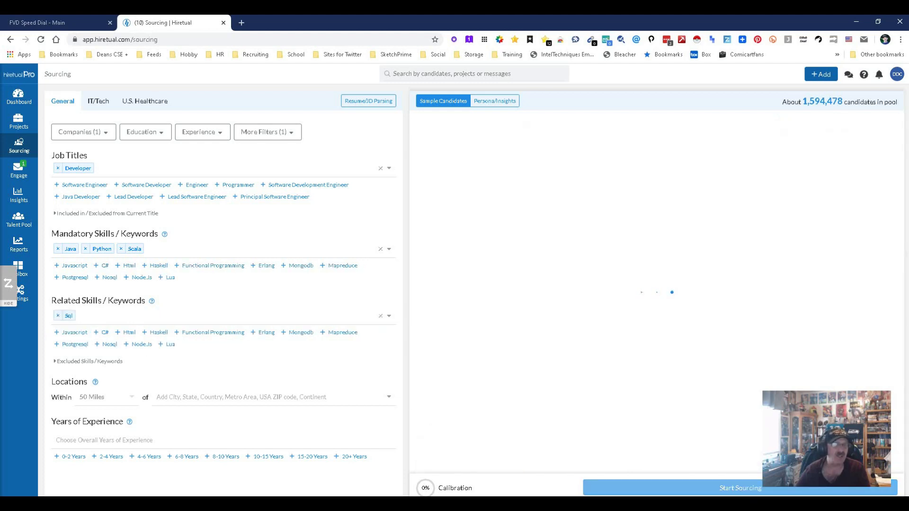
left_click(199, 398)
Step: Set the location to Seattle, Wa and require 6-8 years of experience
type("Seattle")
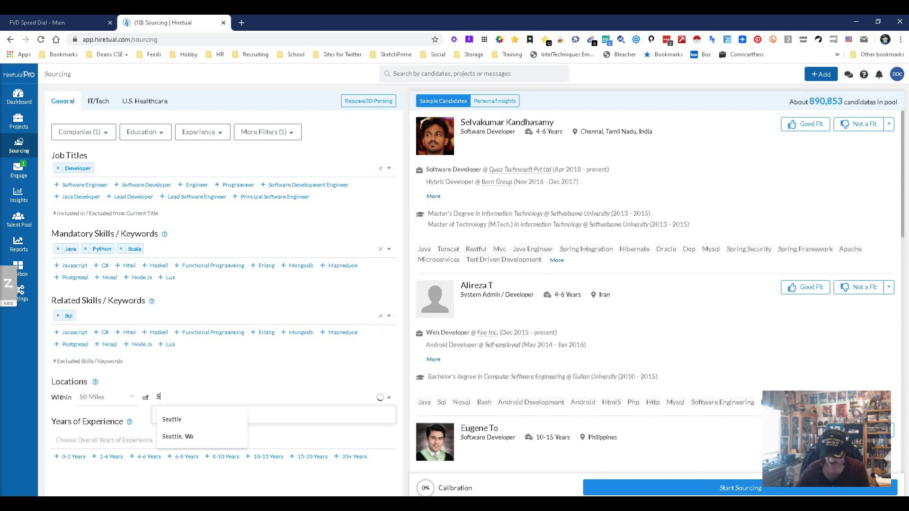
key("Down")
key("Down")
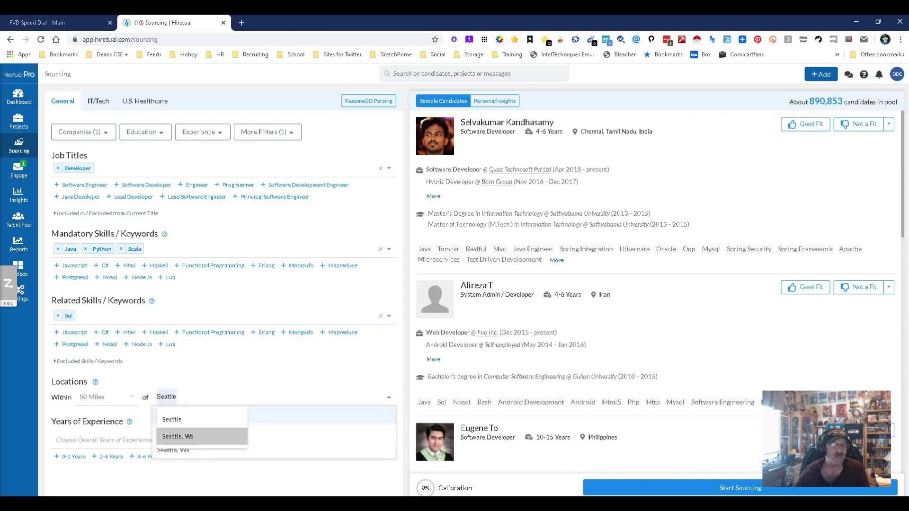
left_click(190, 437)
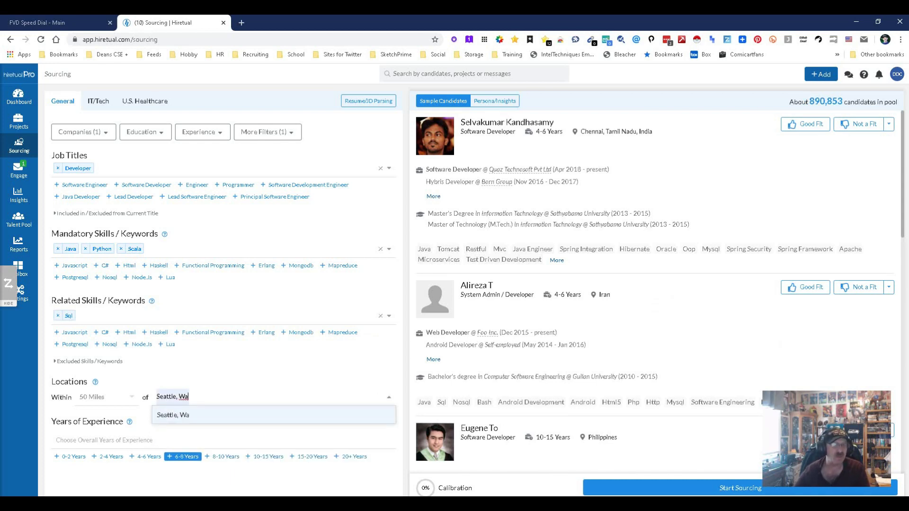
left_click(182, 457)
left_click(183, 456)
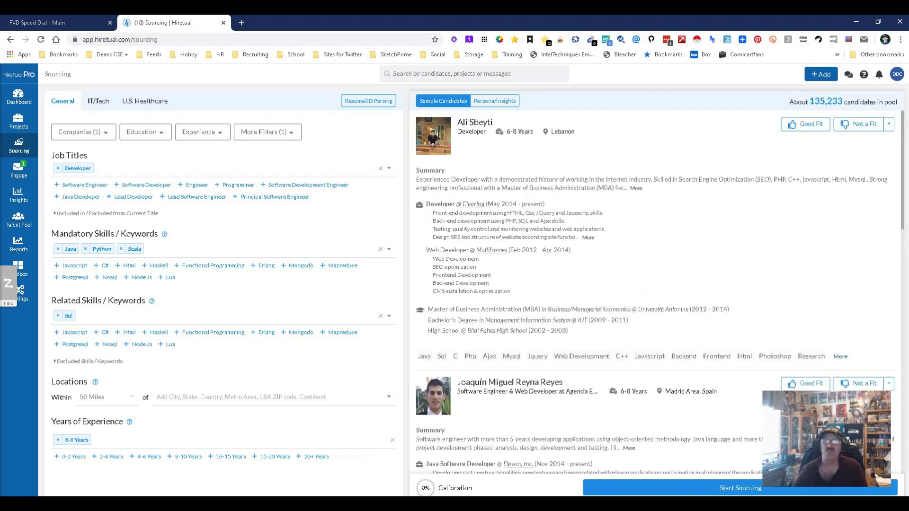
left_click(83, 132)
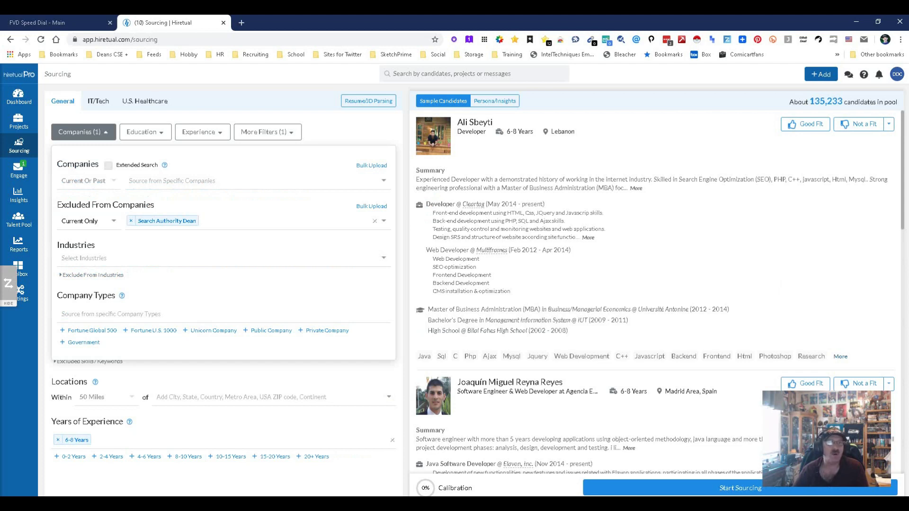
left_click(145, 132)
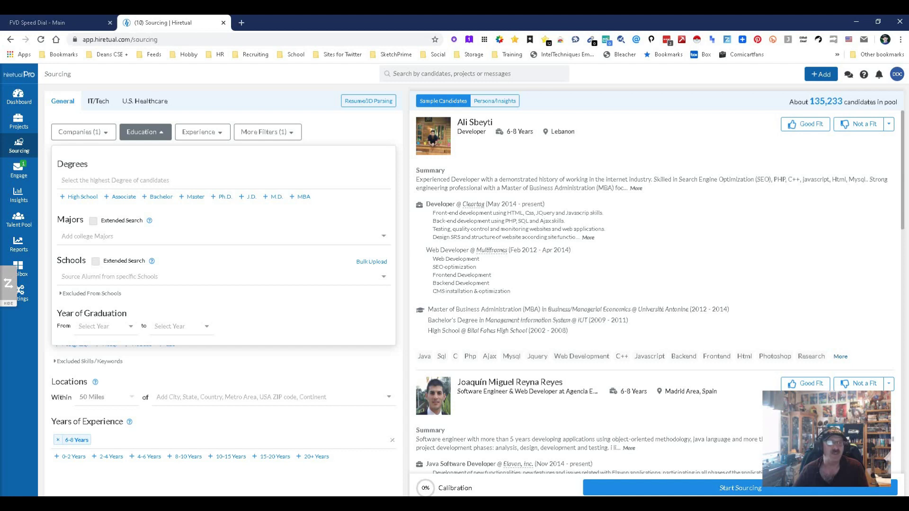
left_click(202, 132)
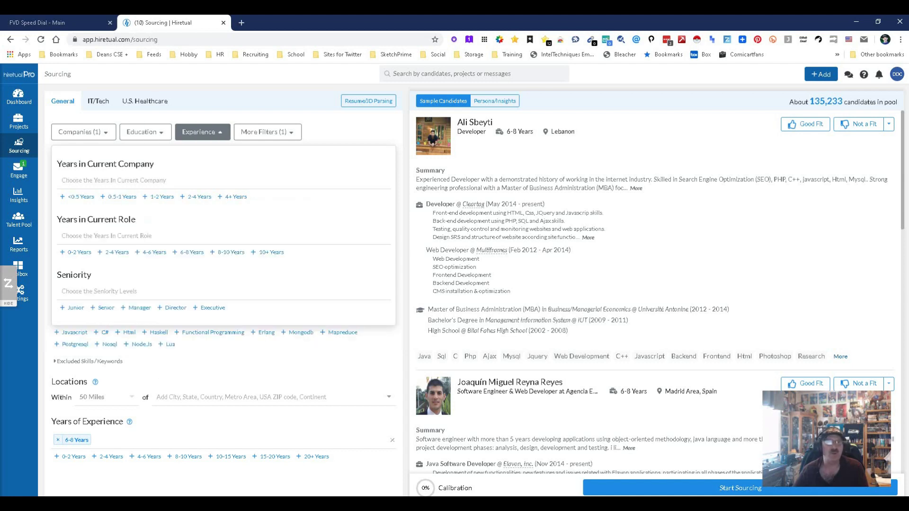
left_click(268, 132)
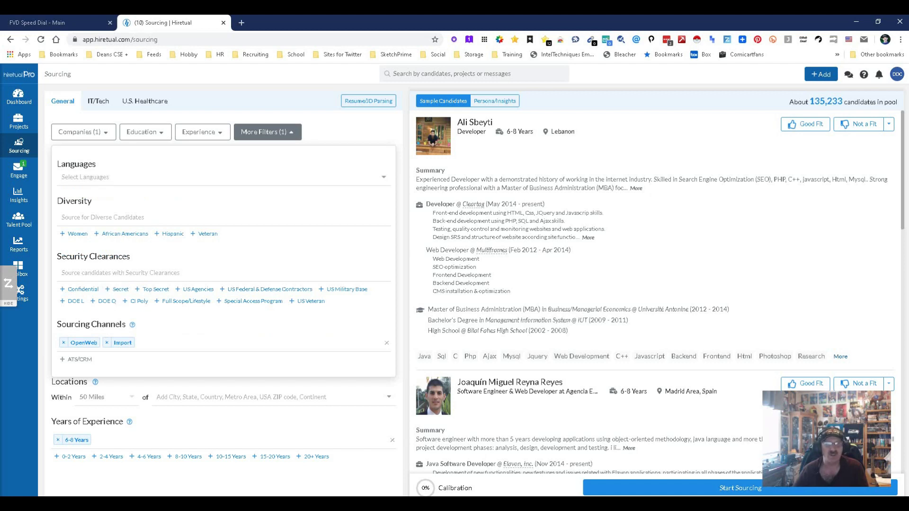
left_click(268, 132)
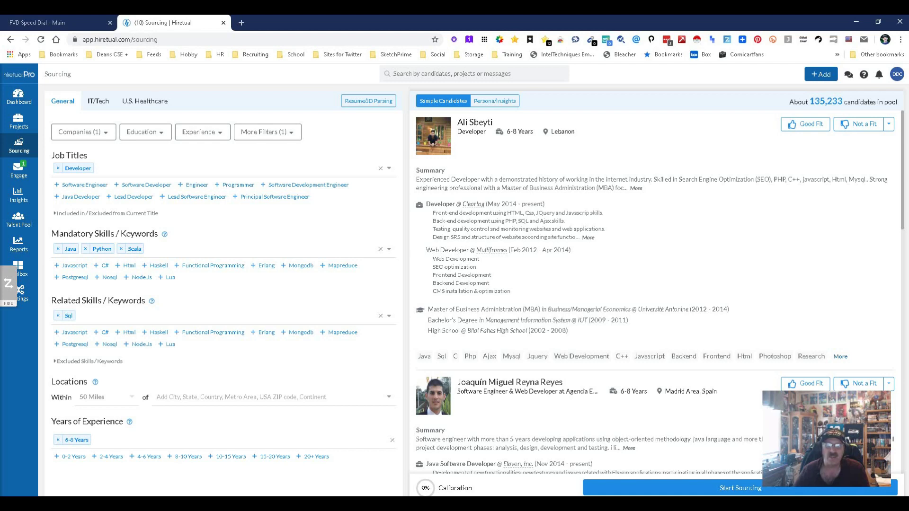
Step: Mark the first sample candidate Good Fit and re-enter Seattle, Wa as the location
left_click(805, 124)
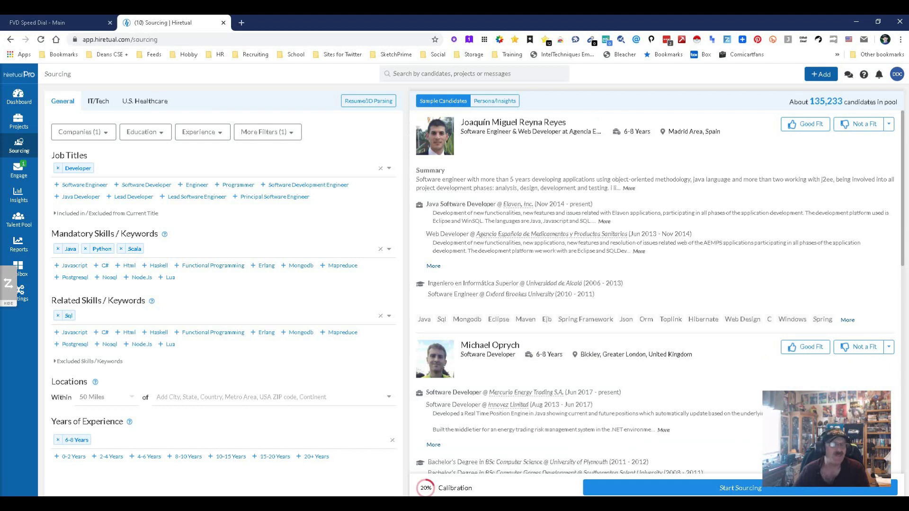
left_click(242, 397)
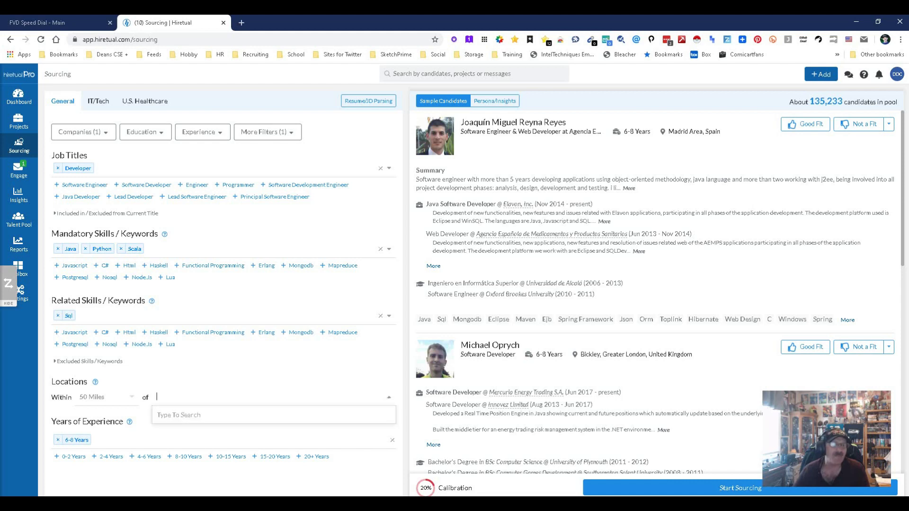
type("Seattle")
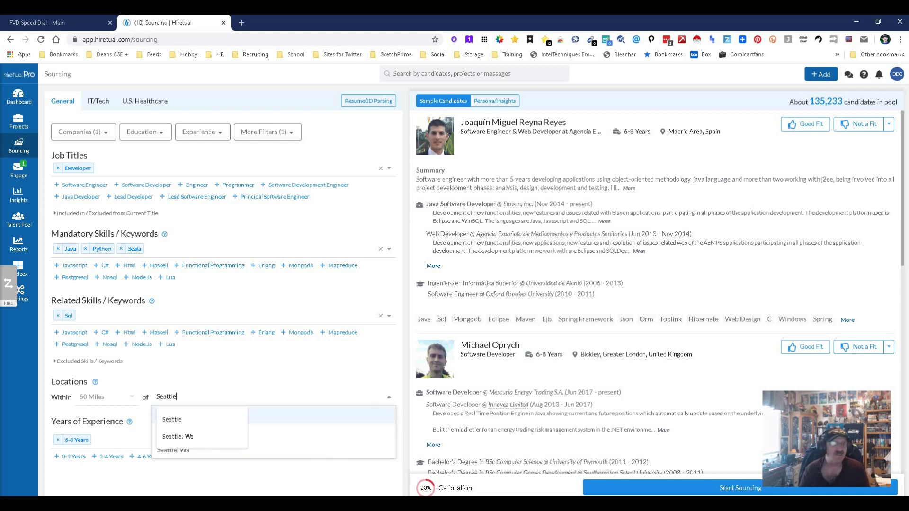
type(", Wa")
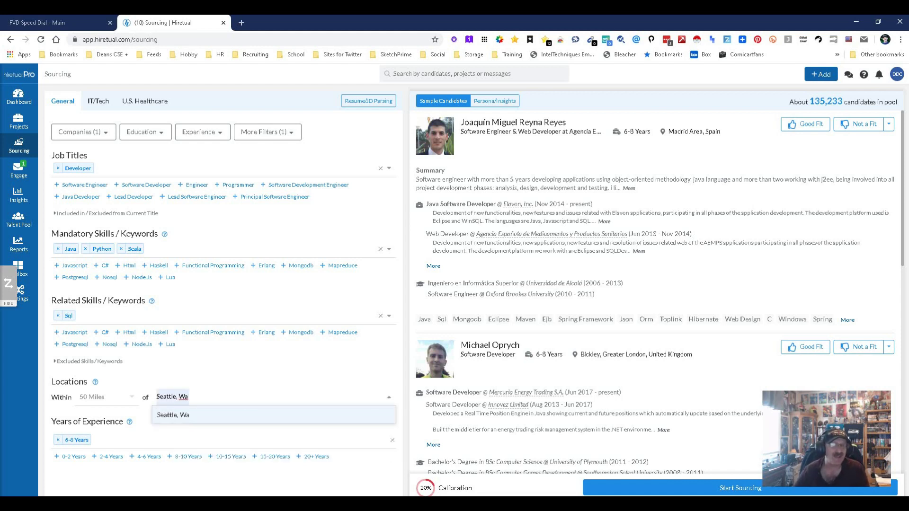
key("Return")
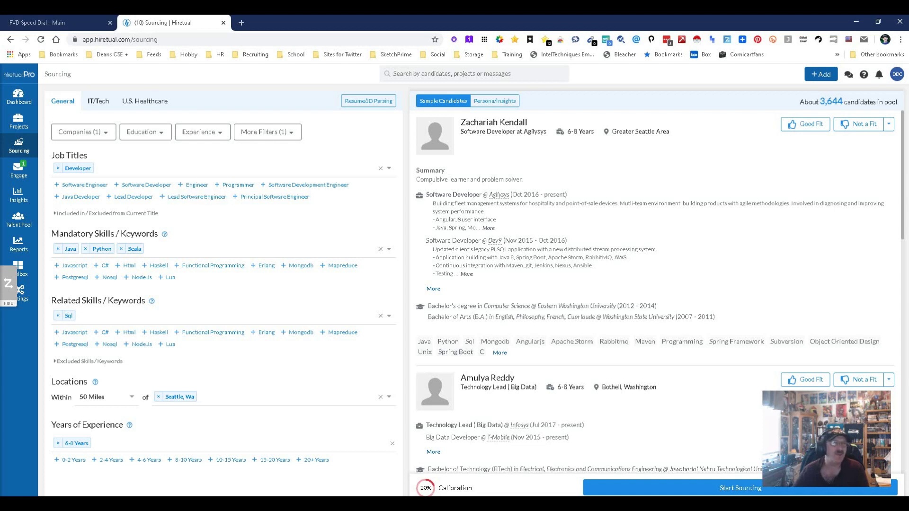
Step: Rate the remaining samples Good Fit or Not a Fit to 100% calibration, then start sourcing
left_click(806, 124)
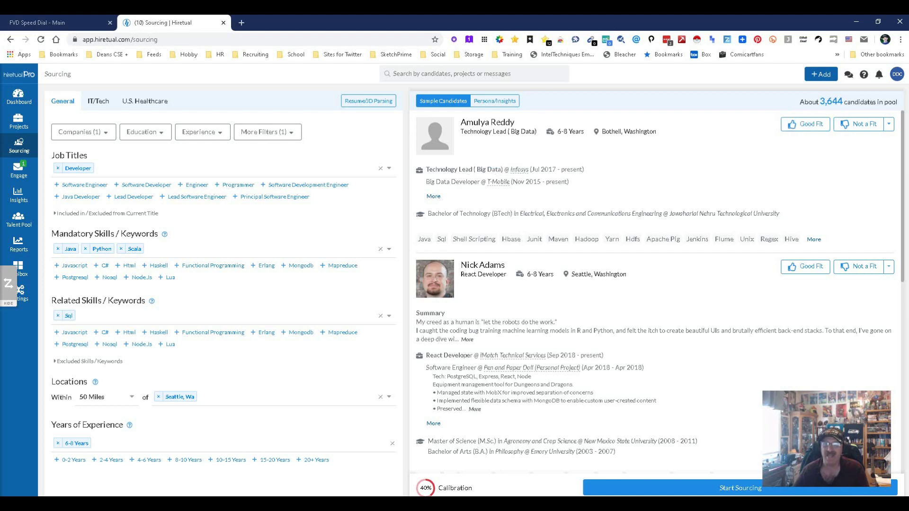
left_click(858, 124)
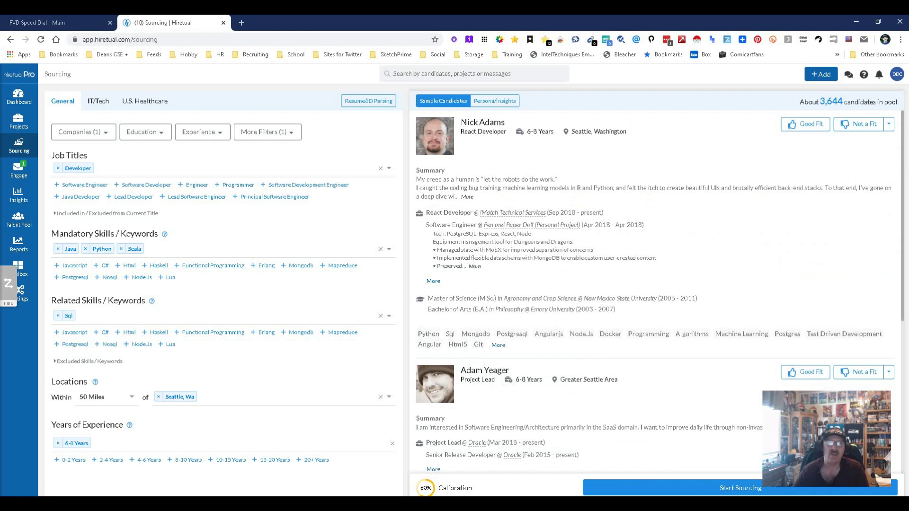
left_click(805, 124)
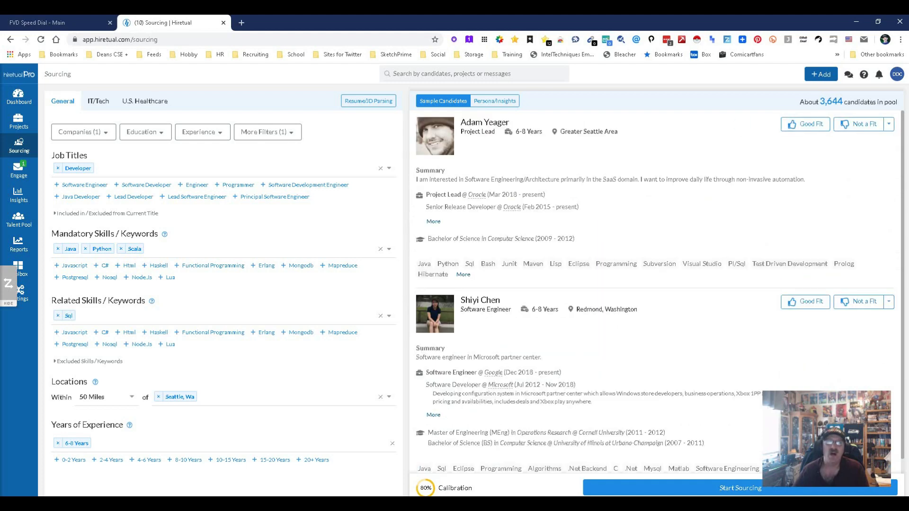
left_click(859, 124)
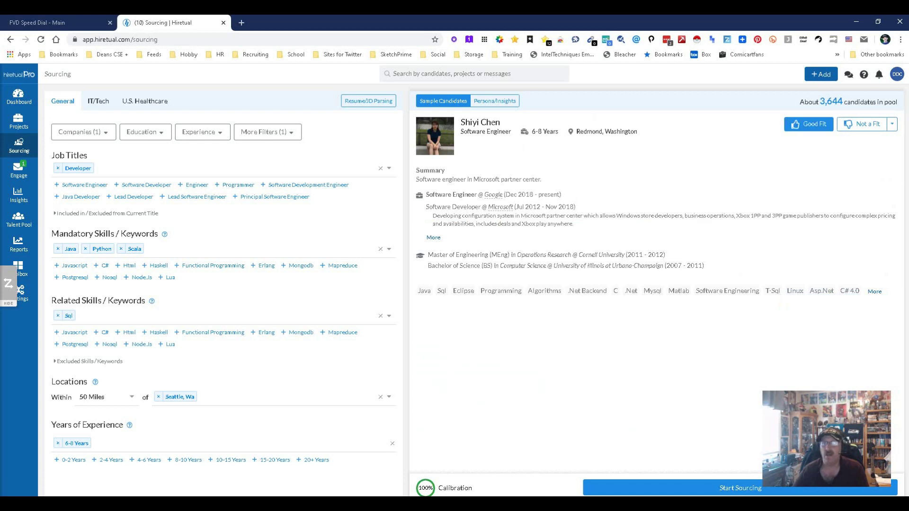
left_click(809, 124)
left_click(741, 488)
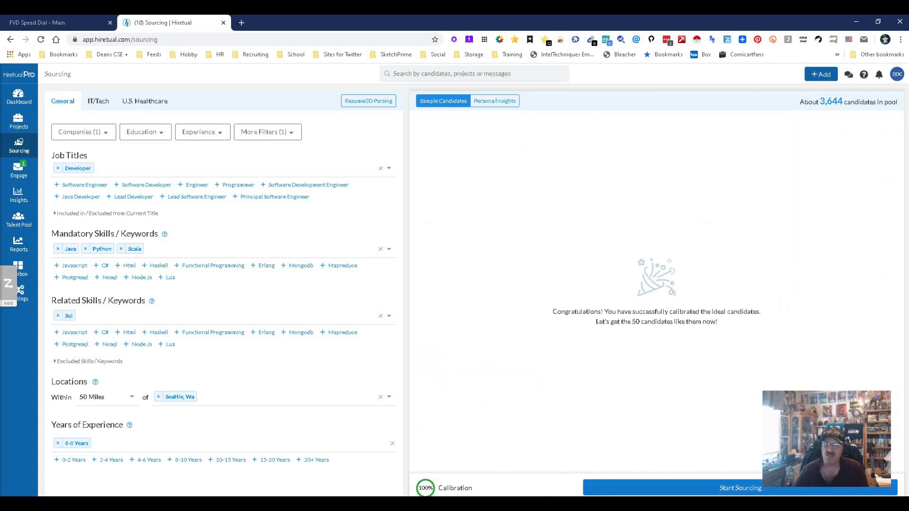
Step: Save the AI sourcing search to project 'test' and start sourcing
left_click(455, 284)
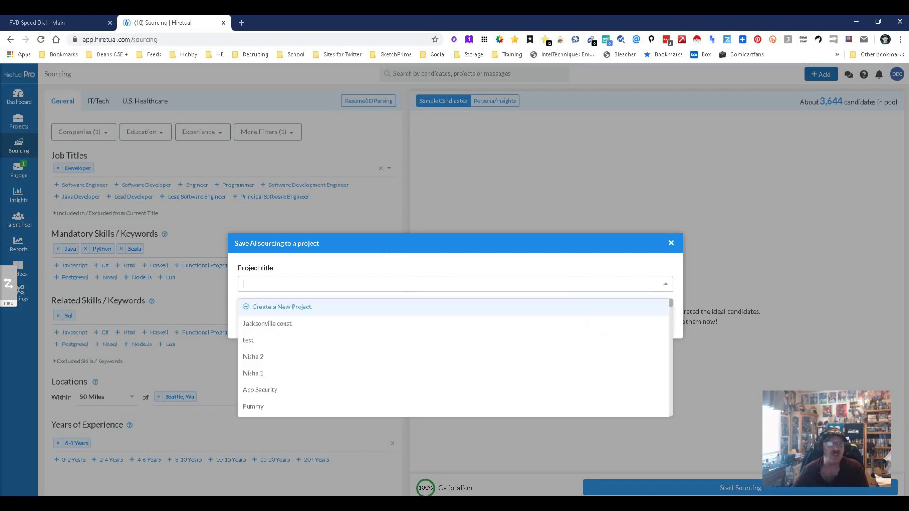
key("Down")
key("Down")
key("Return")
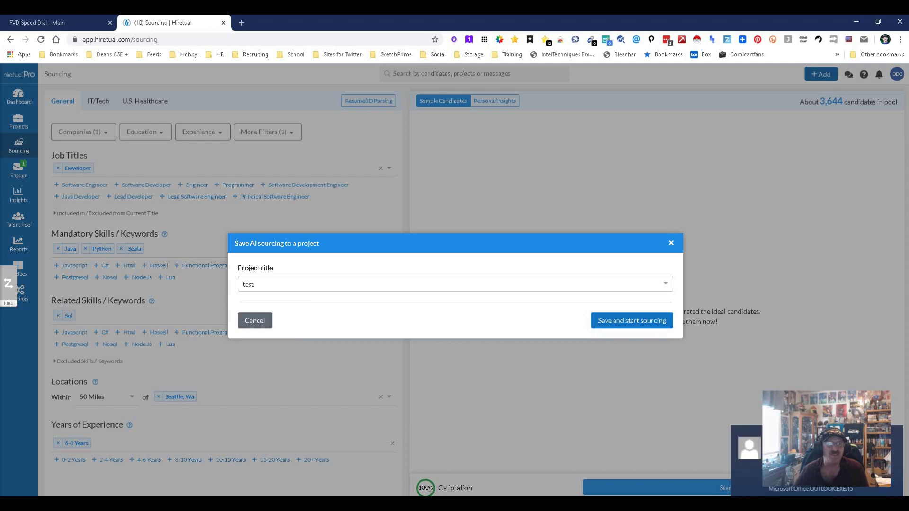
left_click(631, 321)
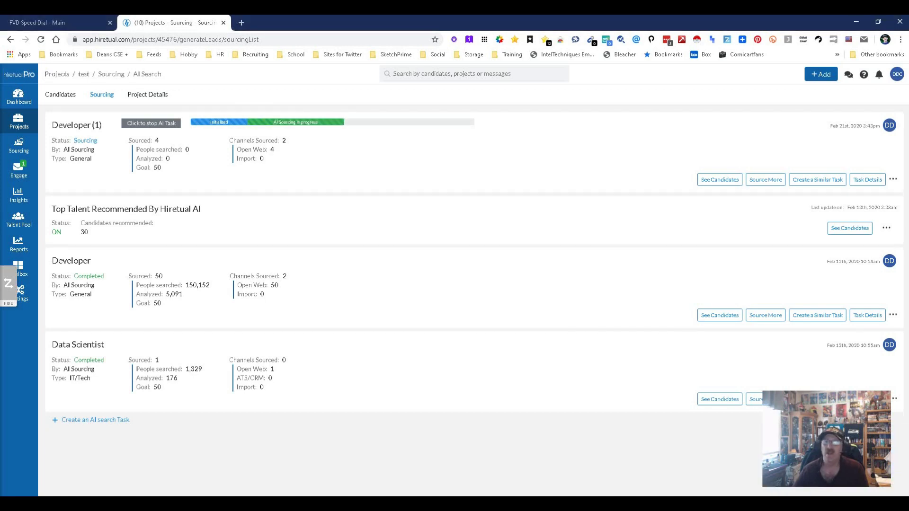
Step: Request 300 more candidates for the Developer (1) task
left_click(765, 180)
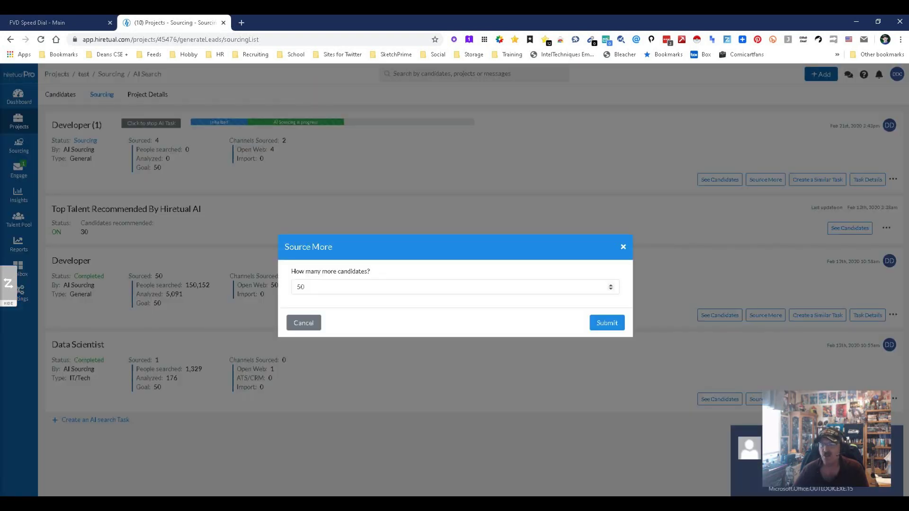
left_click(306, 287)
double_click(303, 287)
type("300")
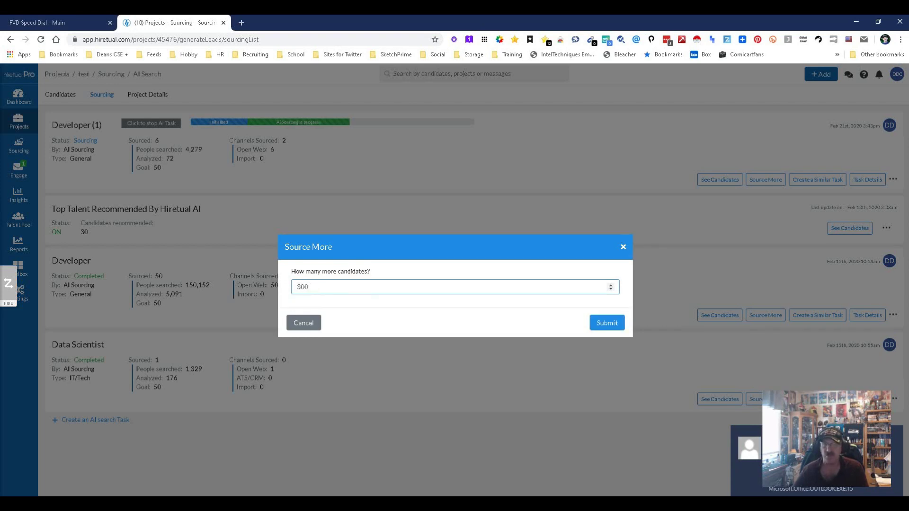
key("Tab")
key("Return")
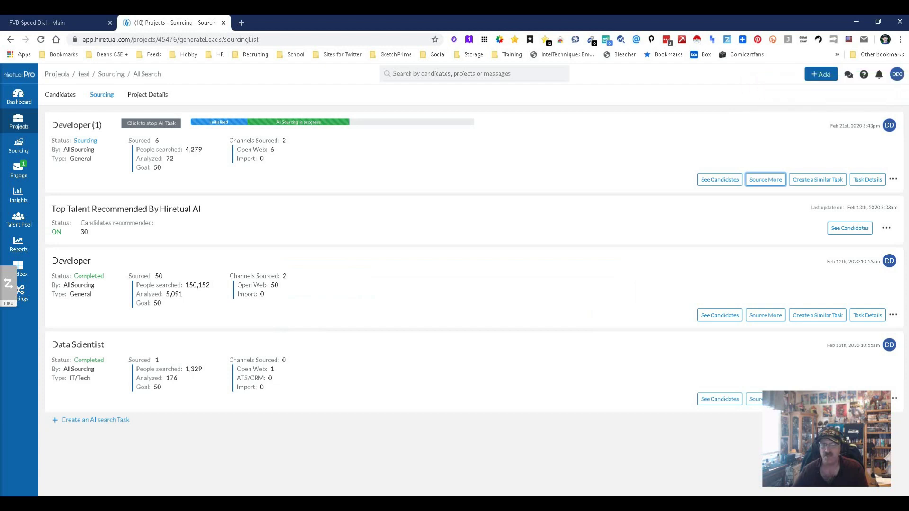
Step: Submit a second Source More request for 300, raising the goal to 650
left_click(765, 179)
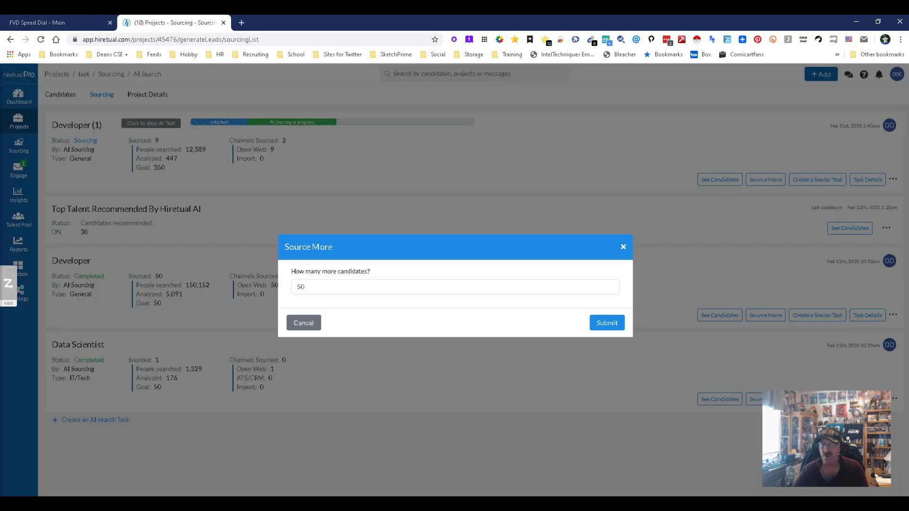
left_click(313, 287)
key("BackSpace")
key("BackSpace")
type("300")
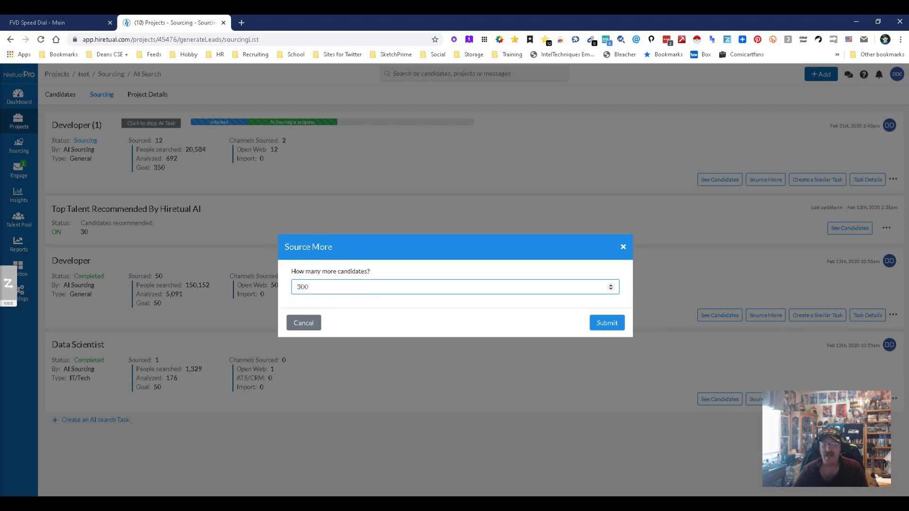
left_click(607, 323)
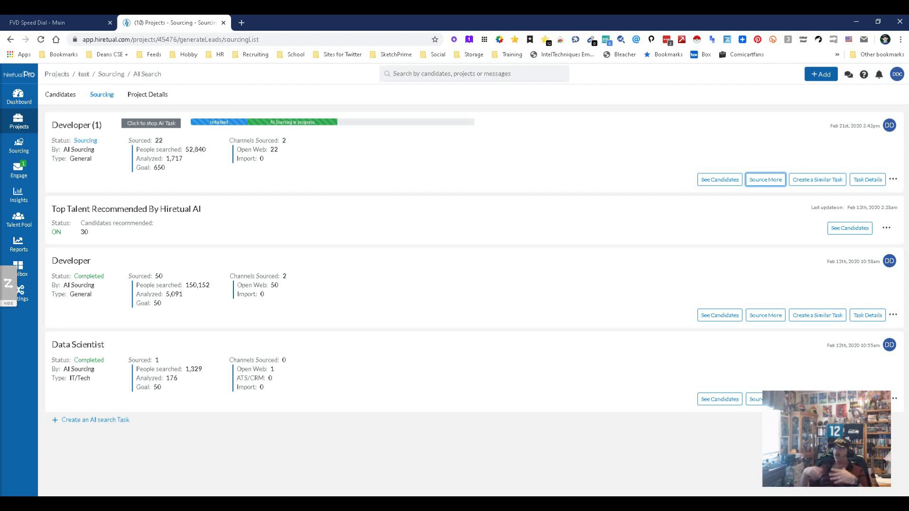
Step: Open the project with 390 new candidates and select all 10 candidates on the page
left_click(19, 122)
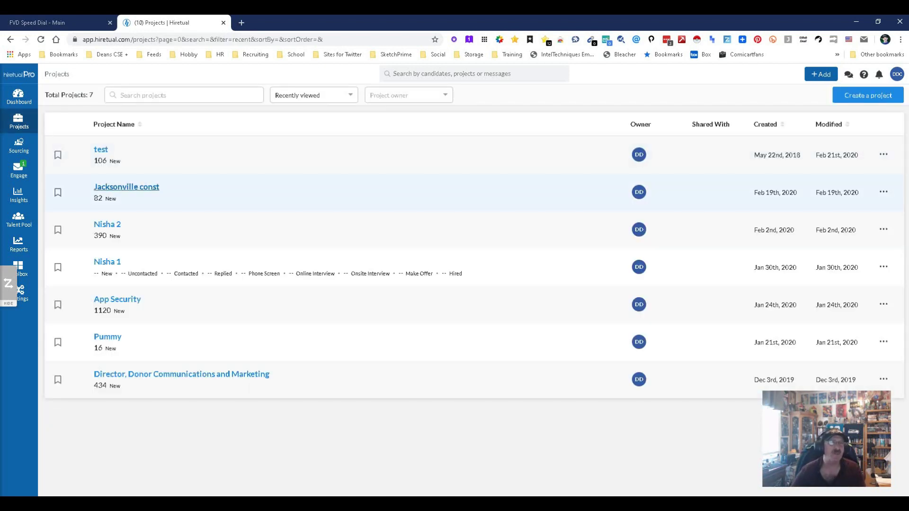
left_click(107, 224)
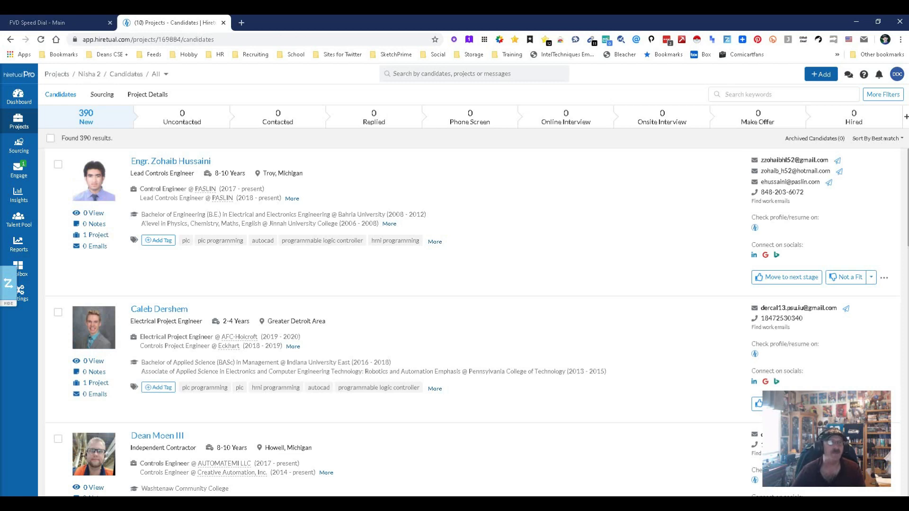
left_click(50, 138)
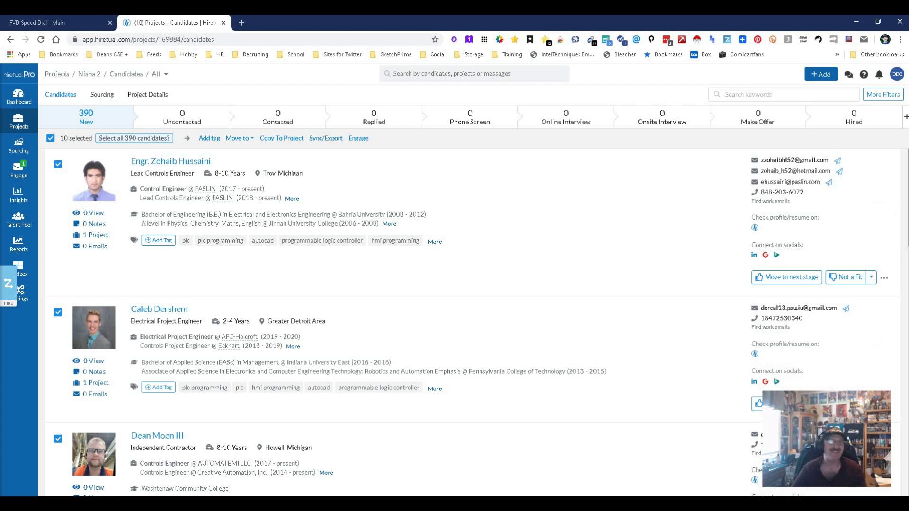
left_click(474, 74)
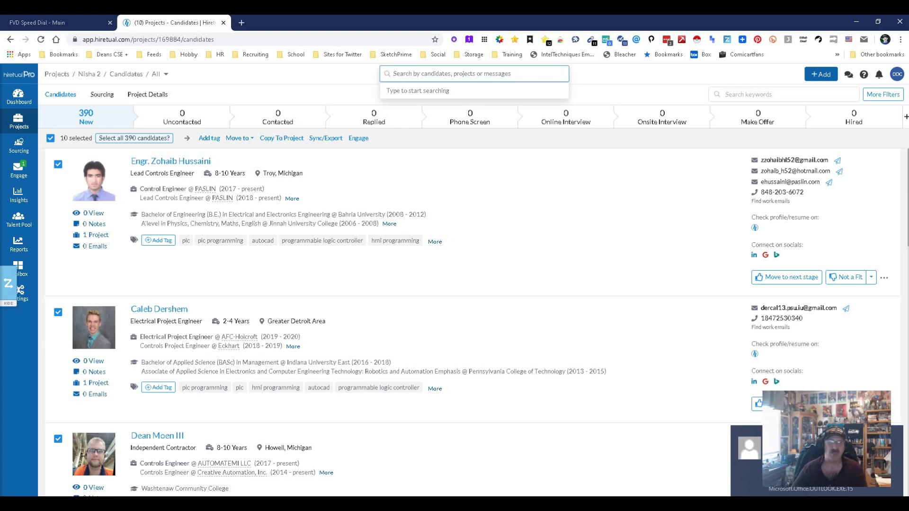
Step: Run an account-wide search for java, then return to the Projects list
type("java")
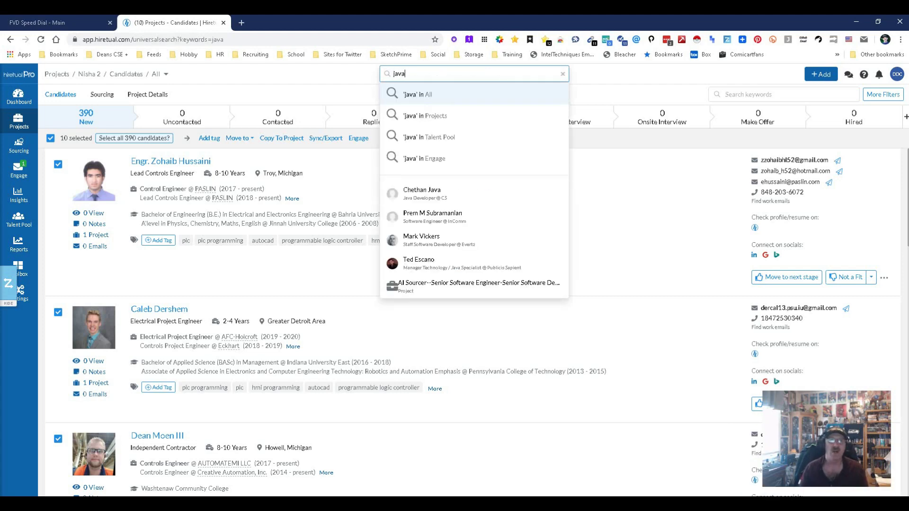
key("Return")
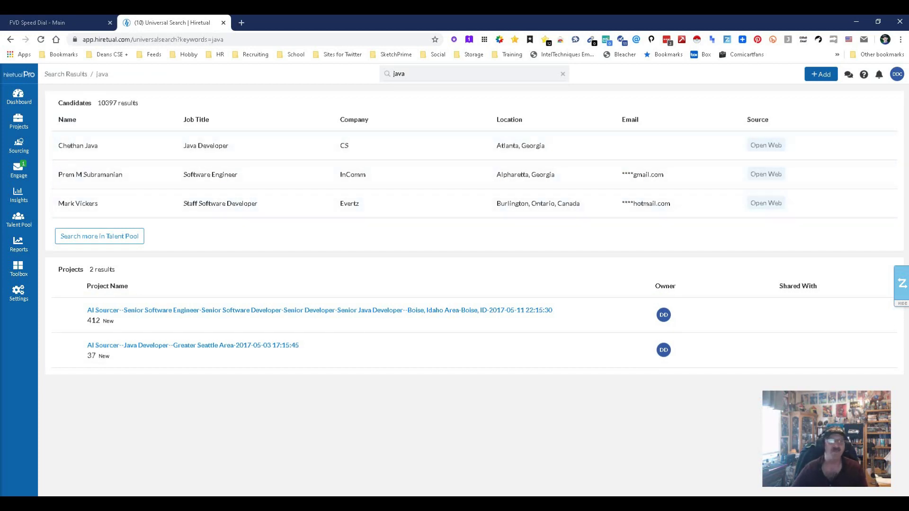
left_click(19, 122)
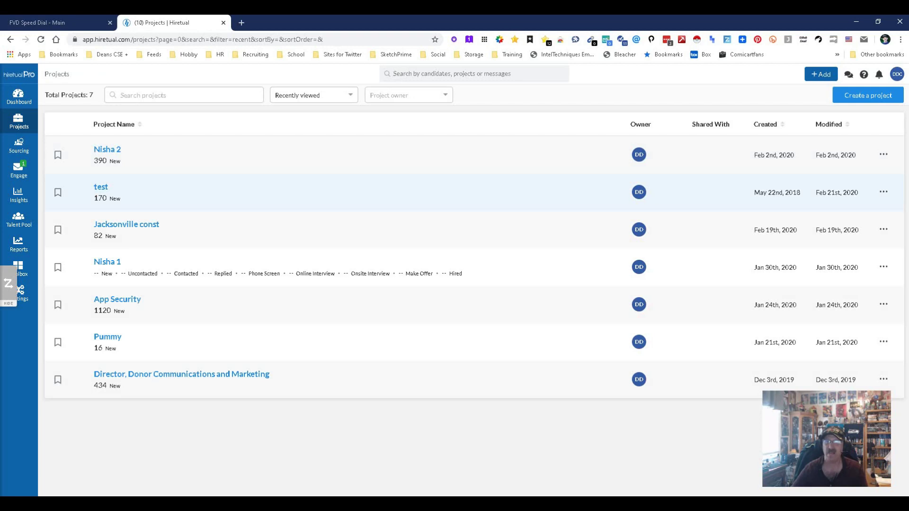
Step: View project test's 180 new candidates, then return to the Sourcing form
left_click(101, 187)
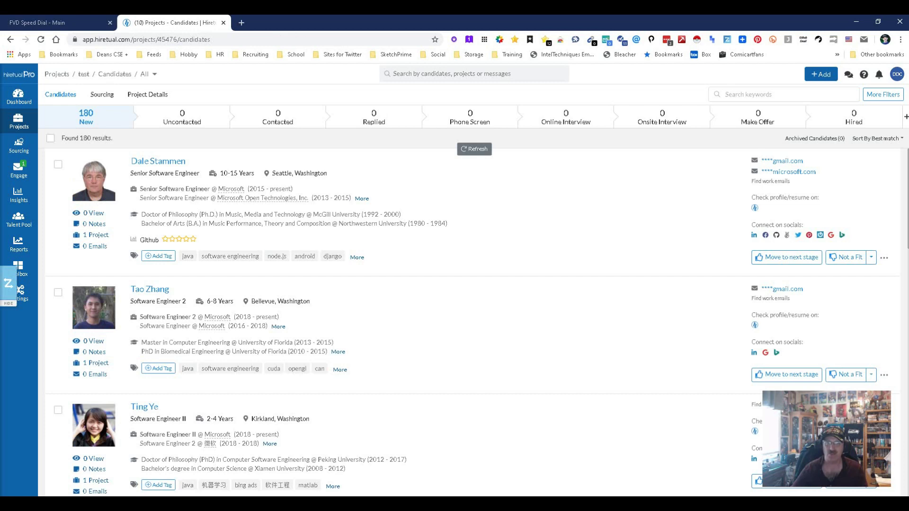
left_click(19, 145)
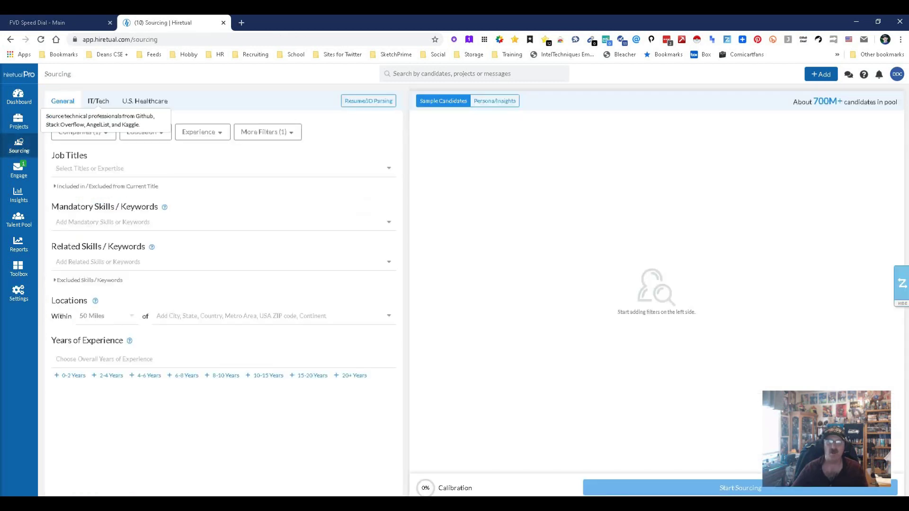
Step: Show the IT/Tech filters and browse the Expertise list without choosing anything
left_click(98, 101)
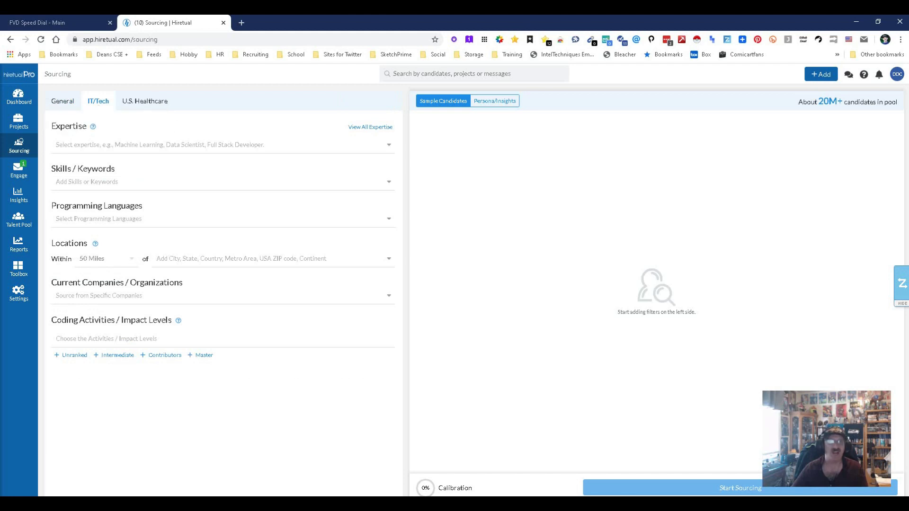
left_click(190, 145)
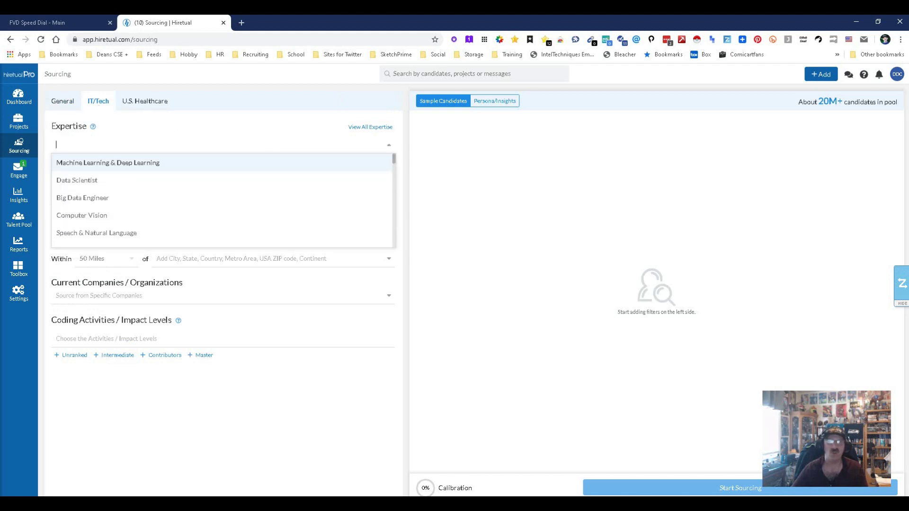
scroll(223, 199, "down", 5)
scroll(222, 199, "up", 6)
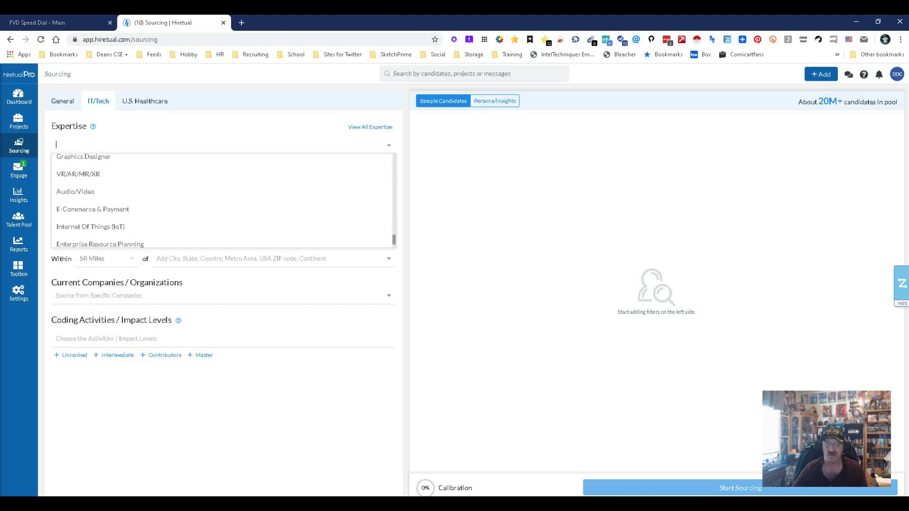
key("Escape")
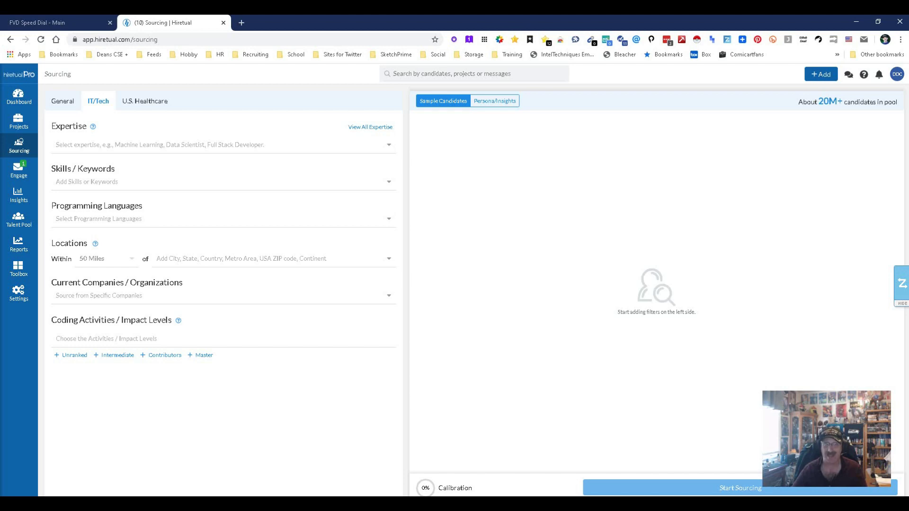
Step: Show the U.S. Healthcare filters and preview Specialties suggestions for 'end' without selecting any
left_click(145, 101)
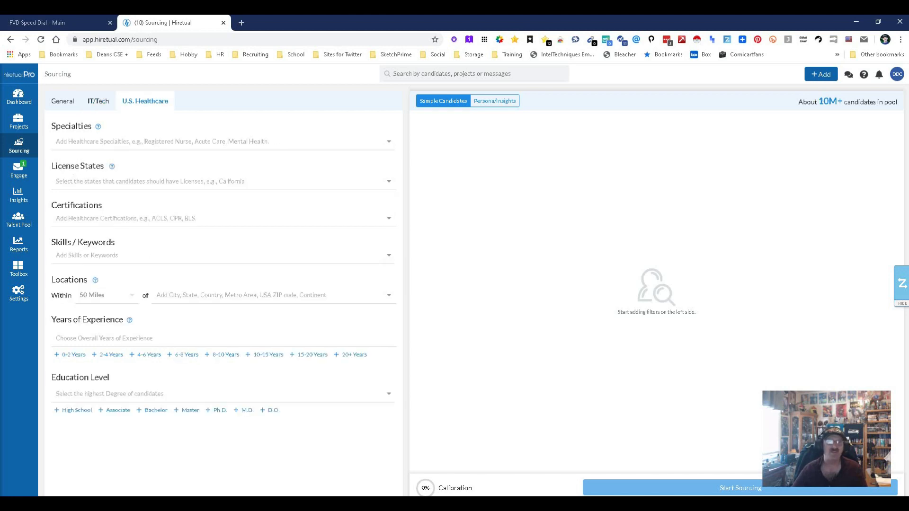
left_click(142, 141)
left_click(389, 142)
left_click(389, 141)
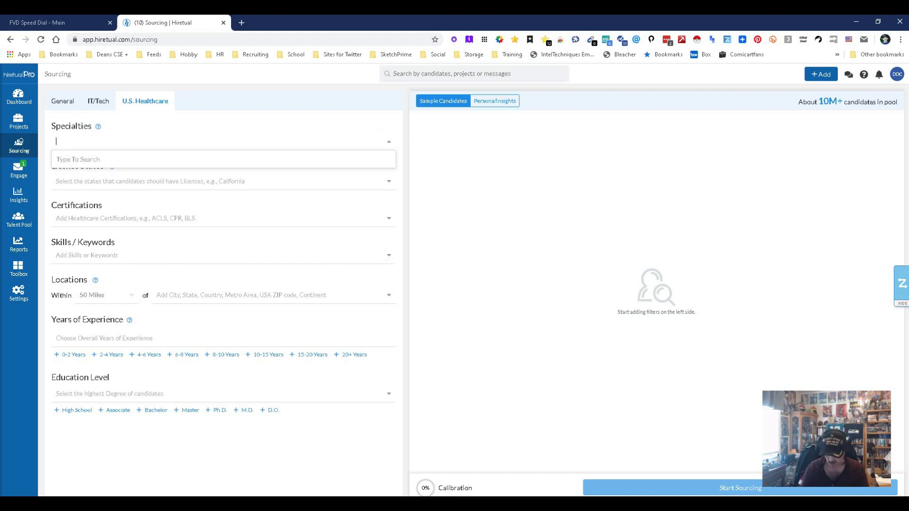
type("end")
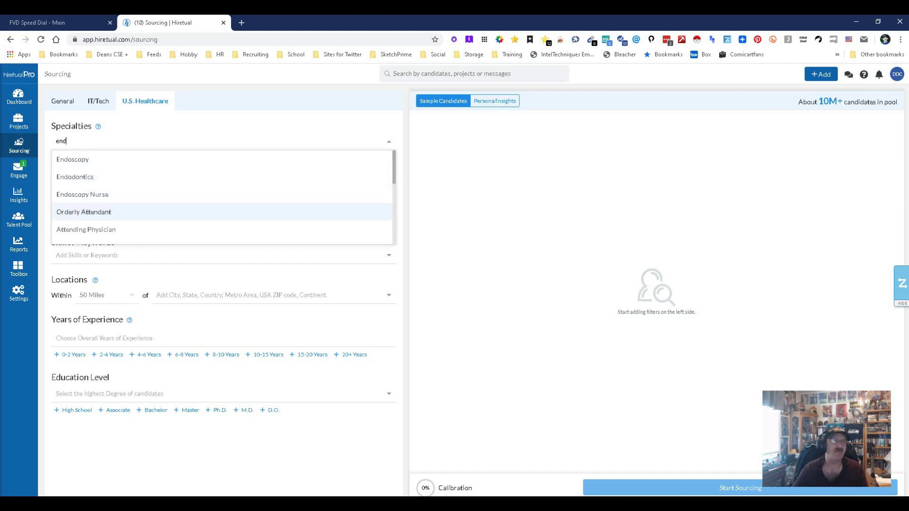
key("Escape")
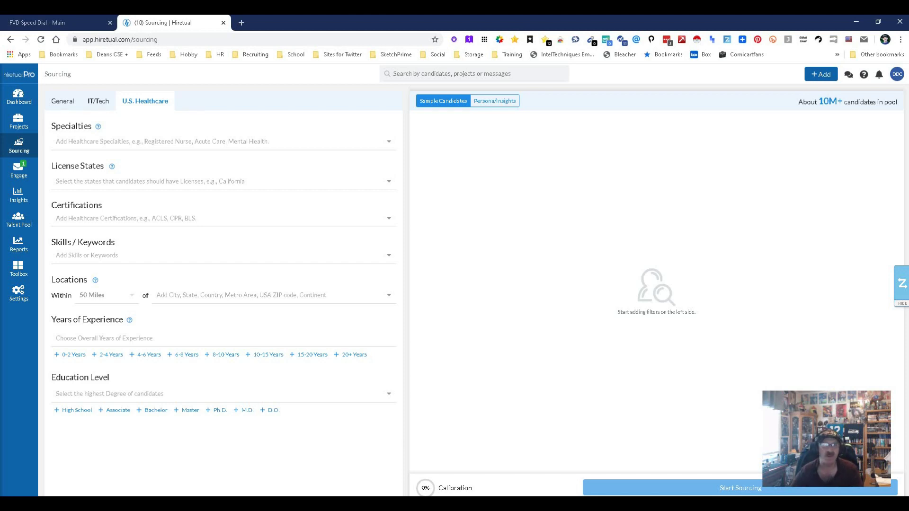
Step: Pass through IT/Tech back to the General filters and view the Companies filter options
left_click(98, 101)
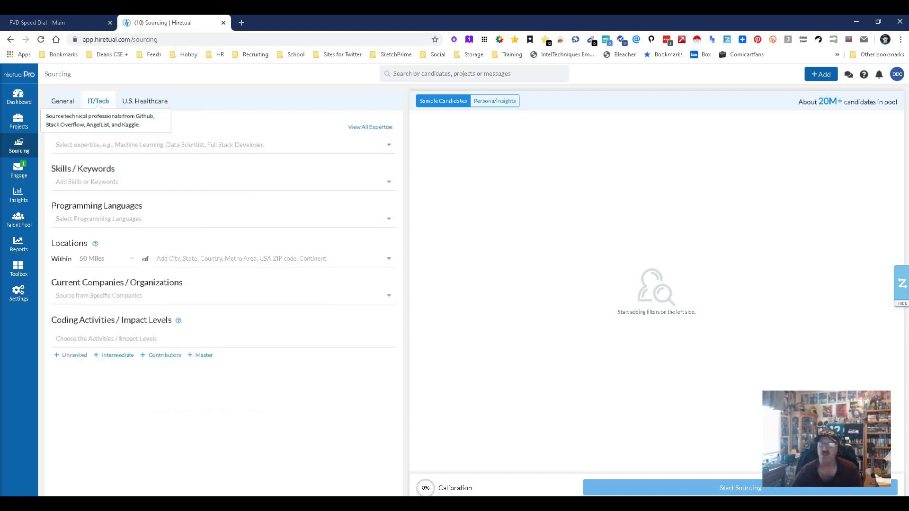
left_click(63, 101)
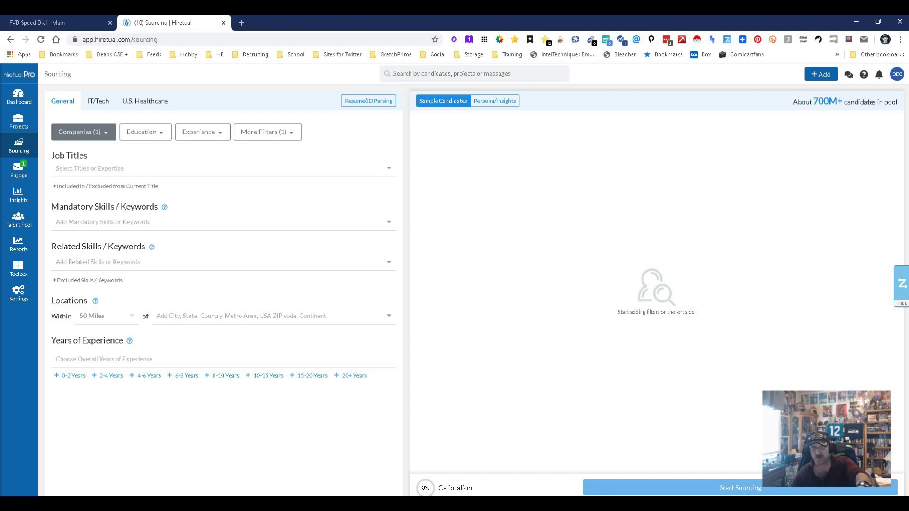
left_click(84, 132)
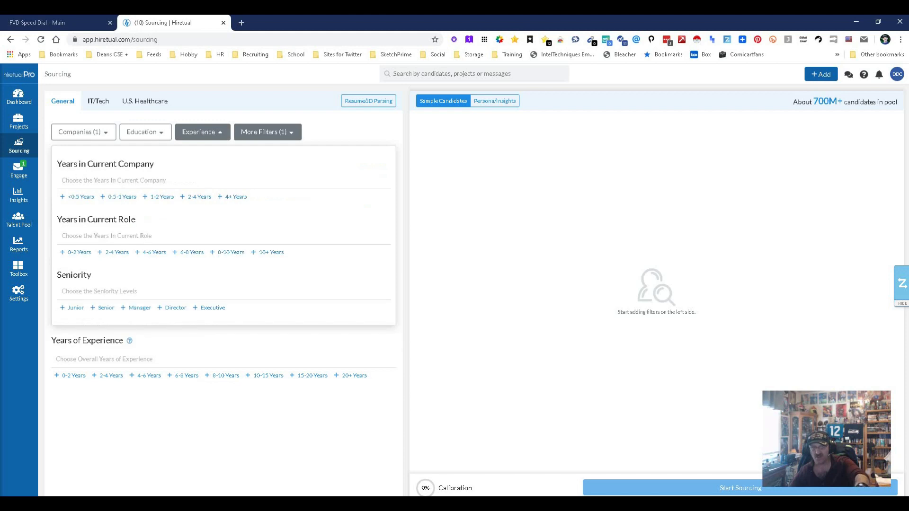